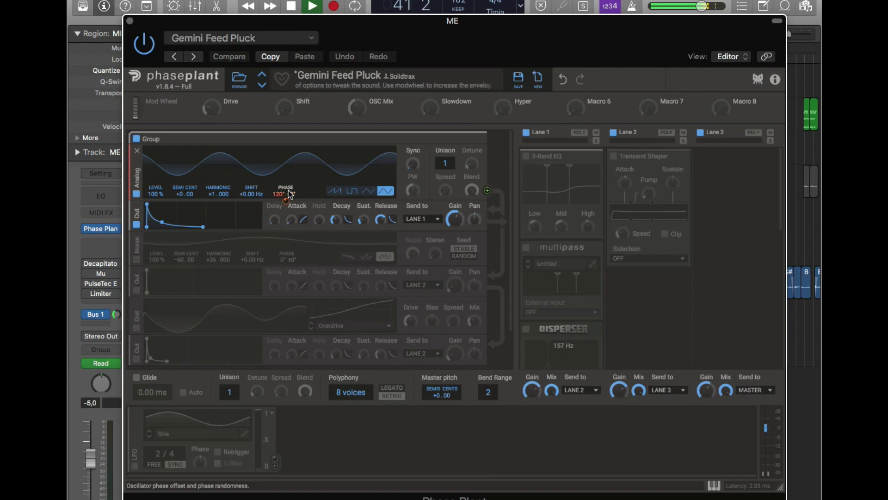
- Try lower phase offsets on the Analog oscillator and bring the phase back to 120°
left_click_drag(282, 193, 281, 195)
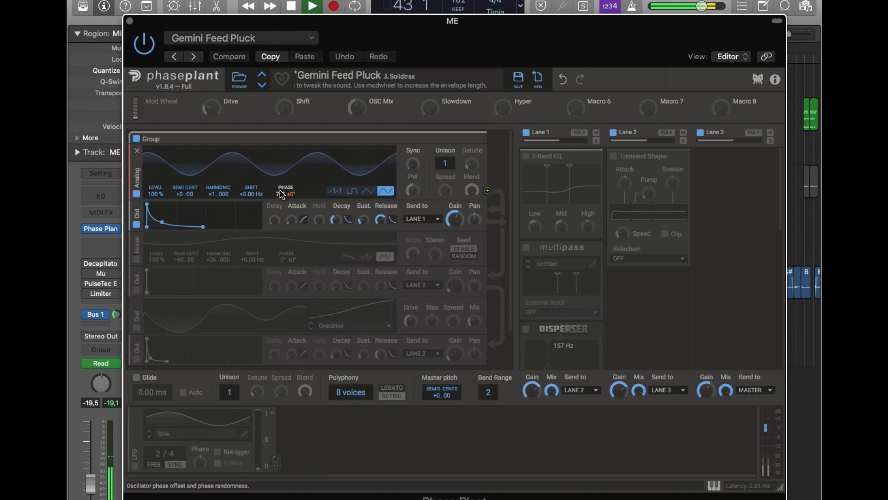
scroll(280, 194, "up", 8)
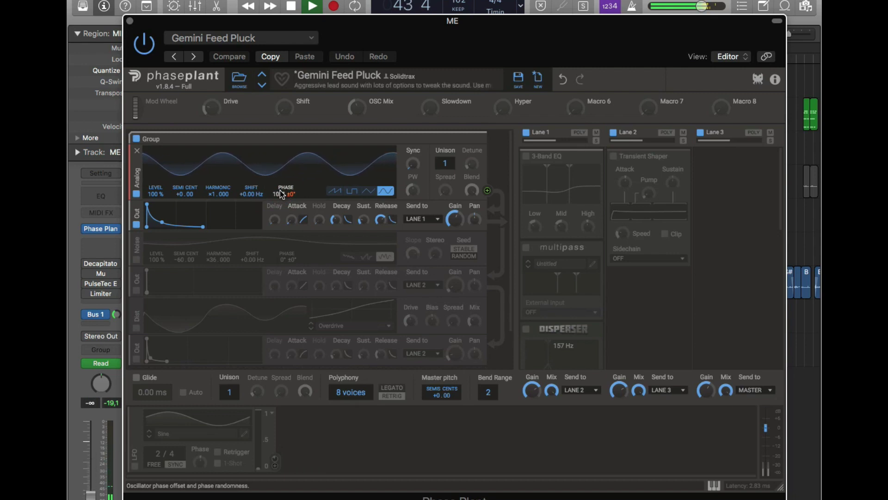
scroll(280, 193, "up", 3)
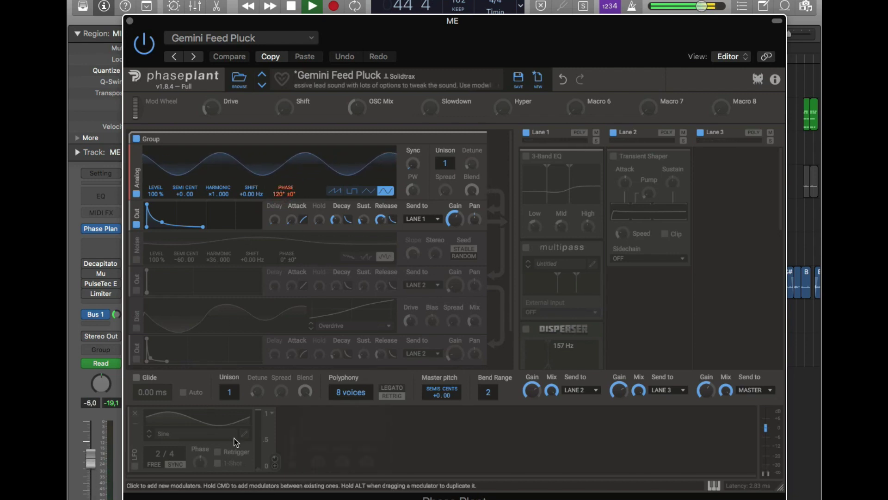
- Enable the sine LFO and the Noise and Distortion generators together with both of their outputs
left_click(135, 466)
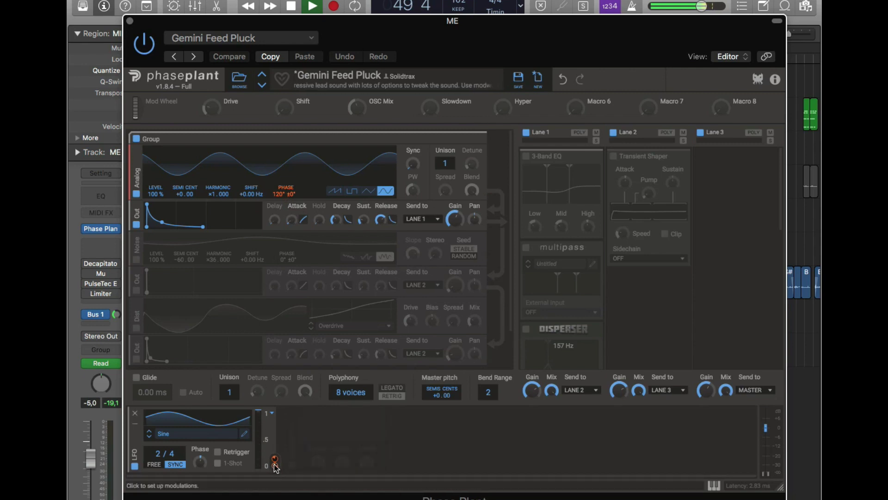
mouse_move(276, 463)
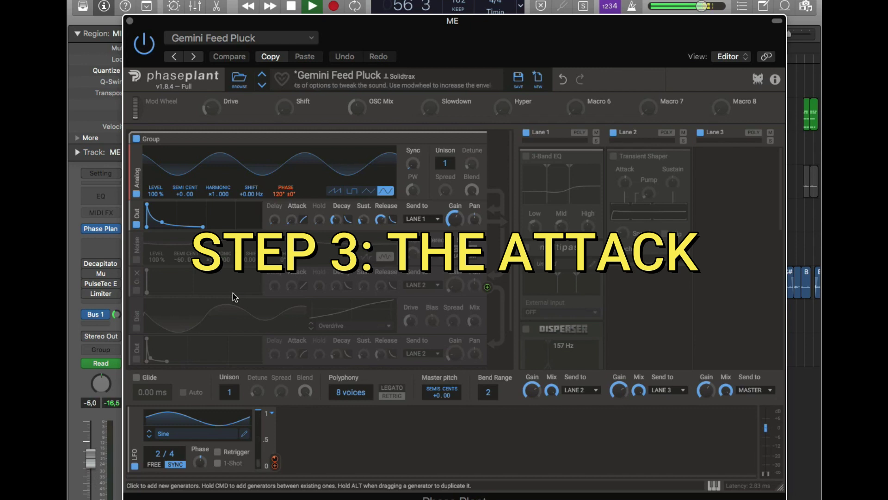
left_click(136, 259)
left_click(136, 290)
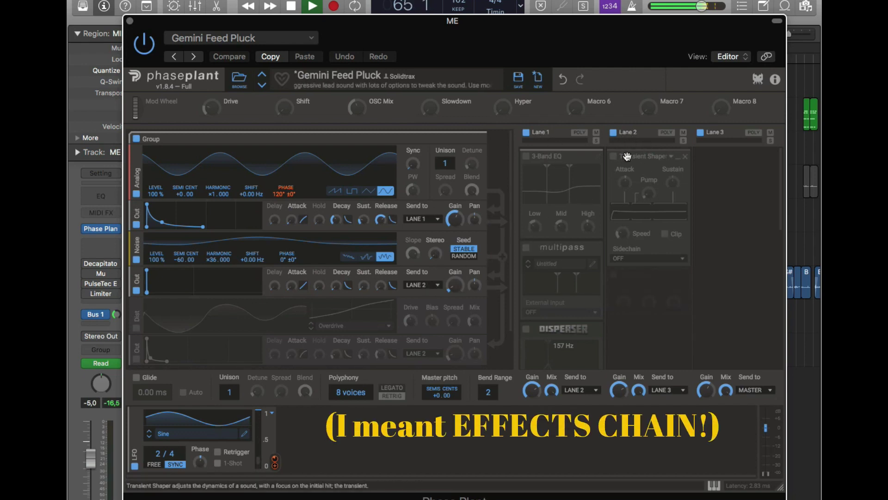
left_click(136, 327)
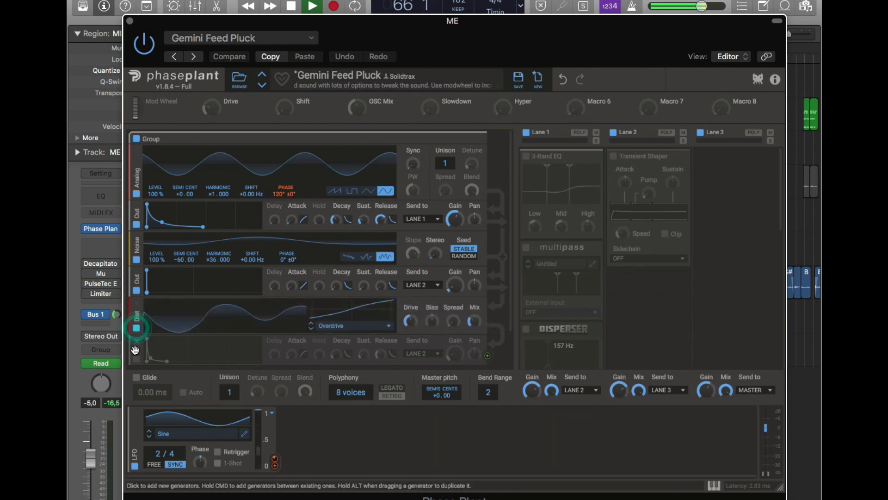
left_click(136, 361)
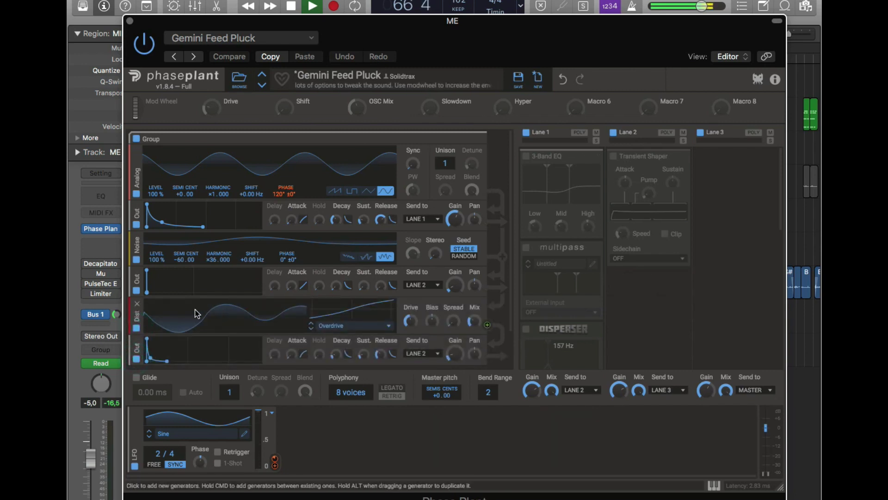
- Bypass the Noise and Distortion outputs to compare the sound, and turn both outputs back on
scroll(310, 304, "down", 2)
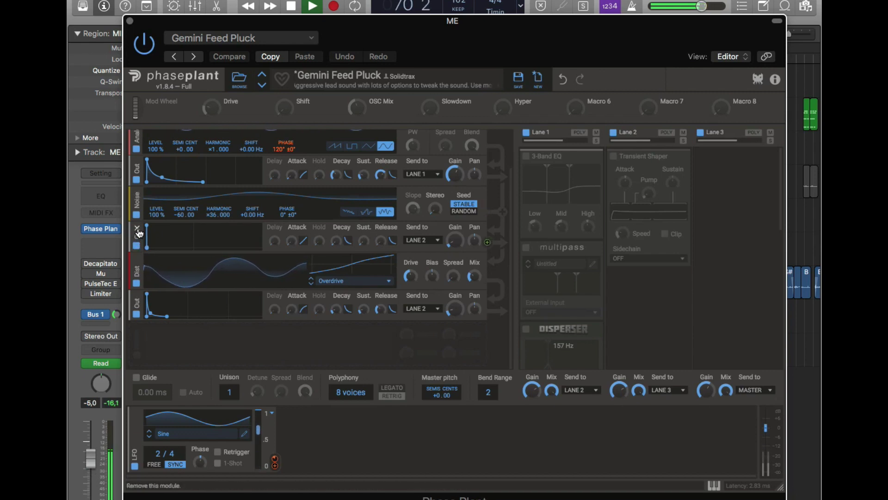
left_click(136, 247)
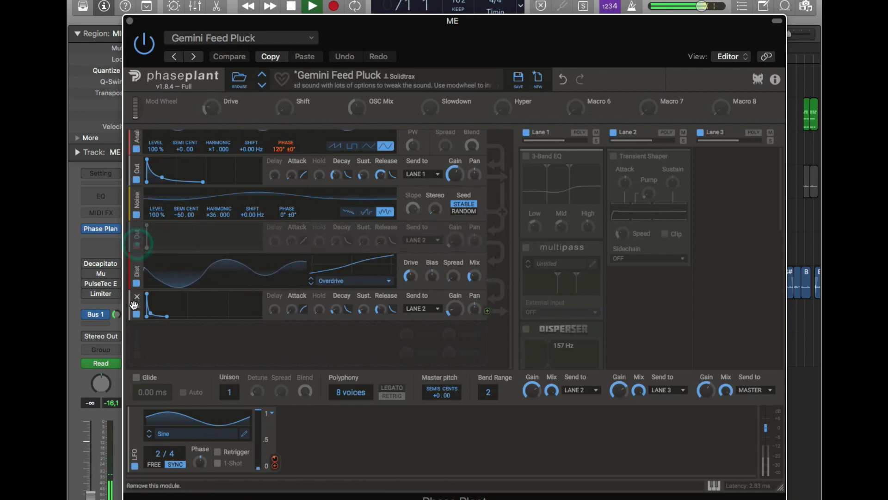
left_click(136, 315)
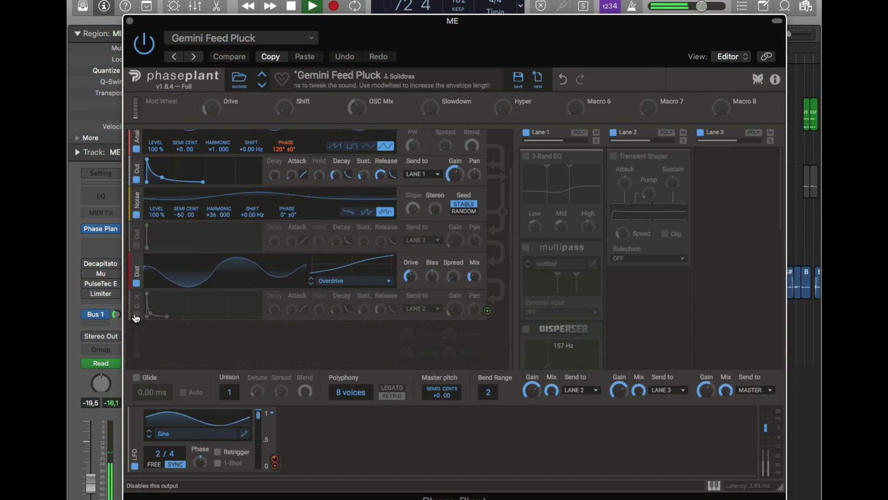
left_click(136, 315)
left_click(136, 247)
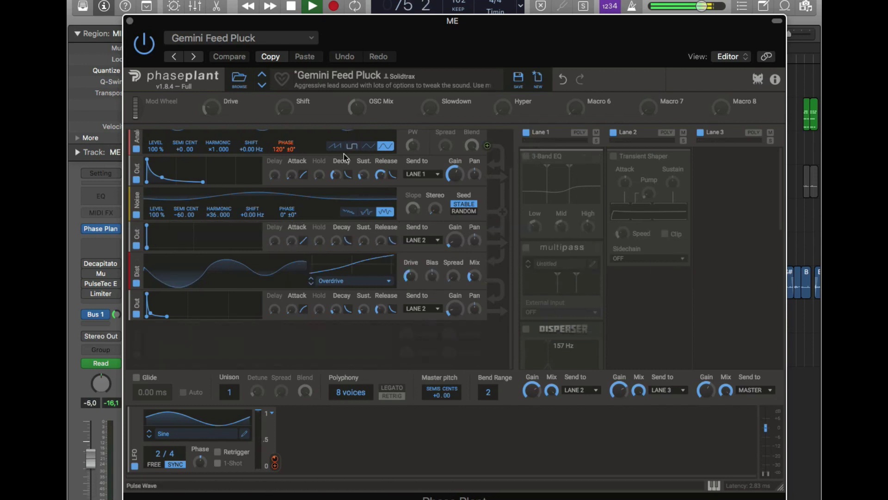
- Enable the 3-Band EQ and Multipass on Lane 1, and inspect the Faturator inside Multipass
scroll(343, 156, "up", 3)
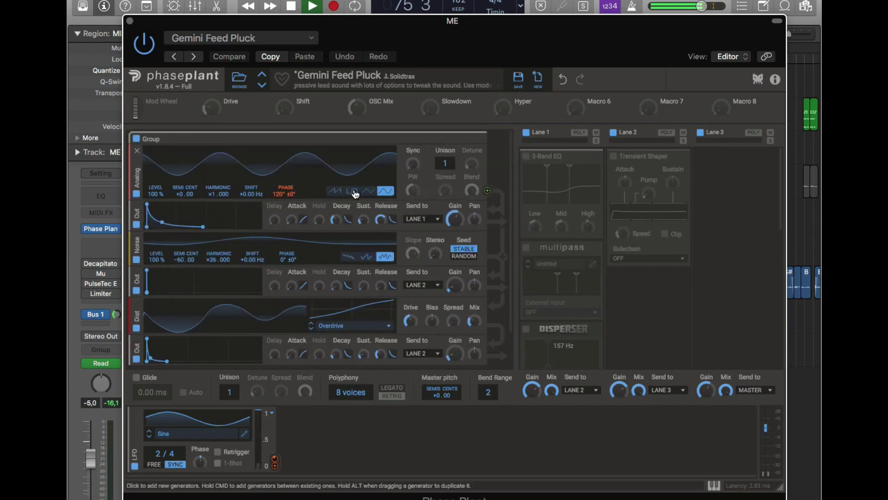
left_click(526, 156)
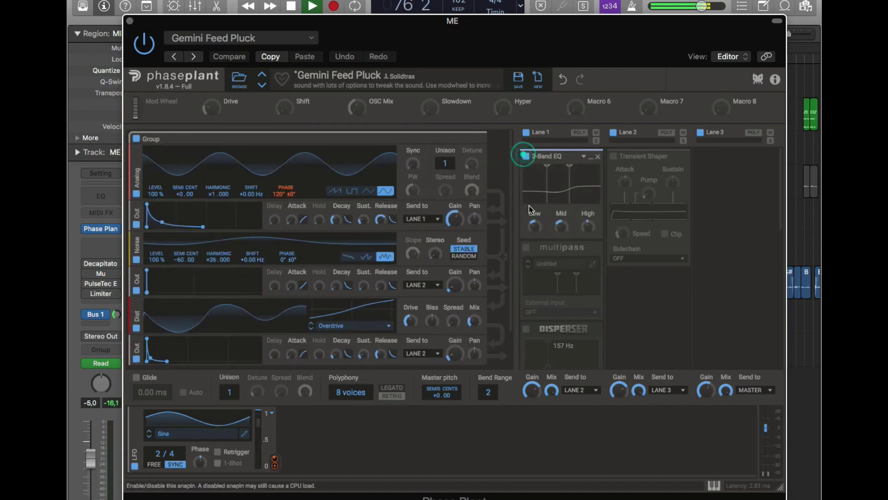
left_click(525, 247)
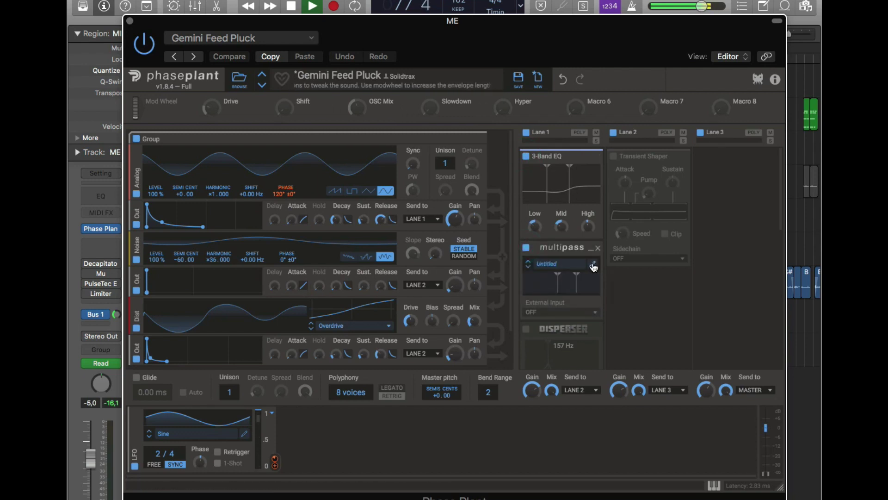
left_click(594, 265)
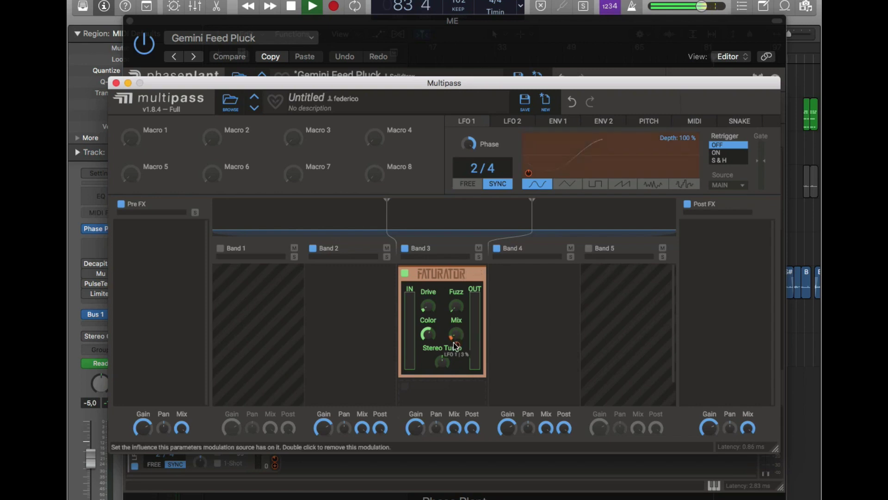
left_click(116, 82)
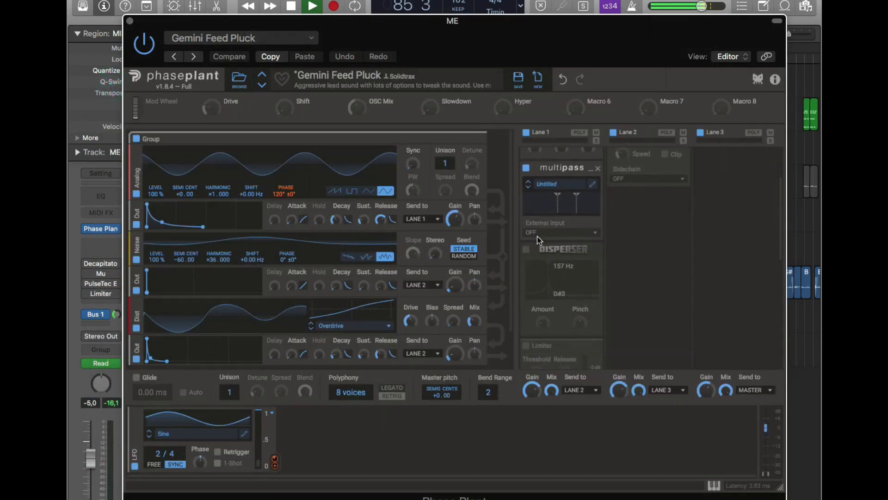
- Enable the Disperser on Lane 1 and check its Amount and Pinch settings
left_click(526, 249)
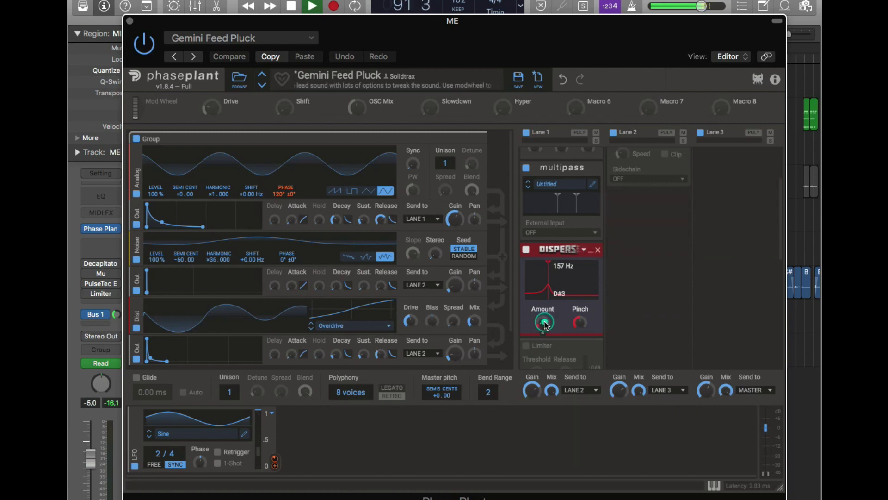
left_click_drag(544, 323, 546, 326)
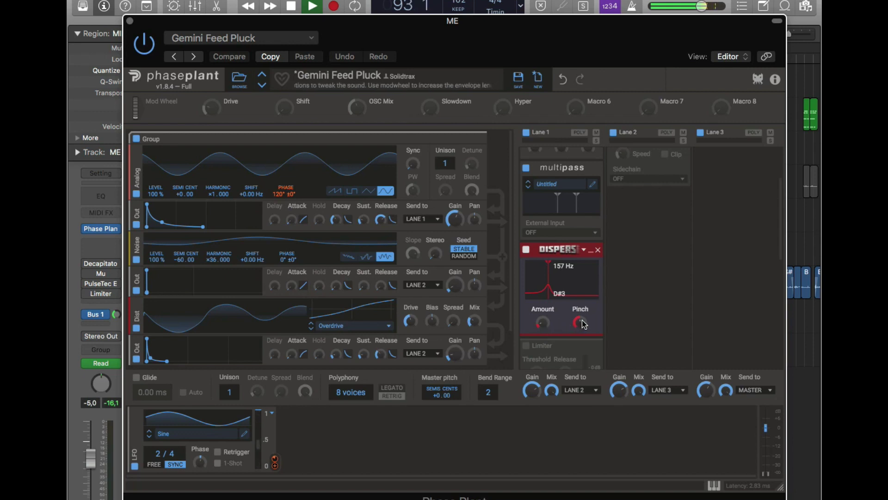
mouse_move(582, 323)
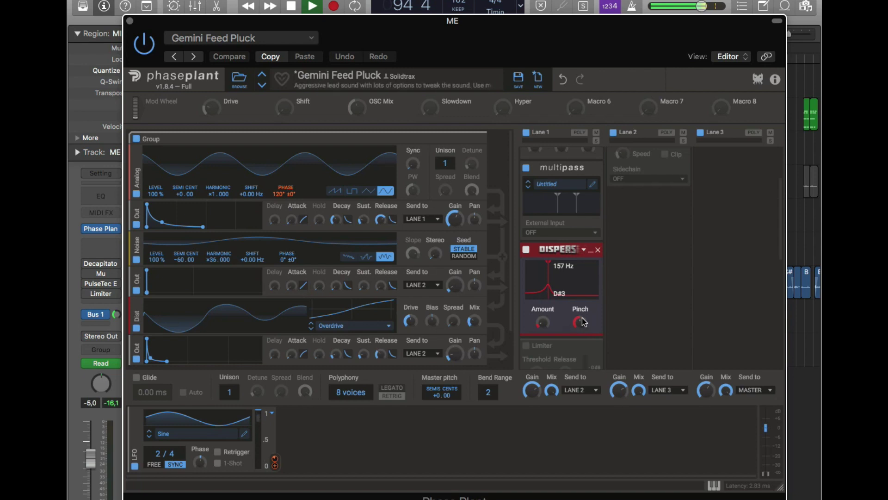
- Bypass the Disperser to compare the sound without it, and switch it back on
scroll(546, 301, "down", 2)
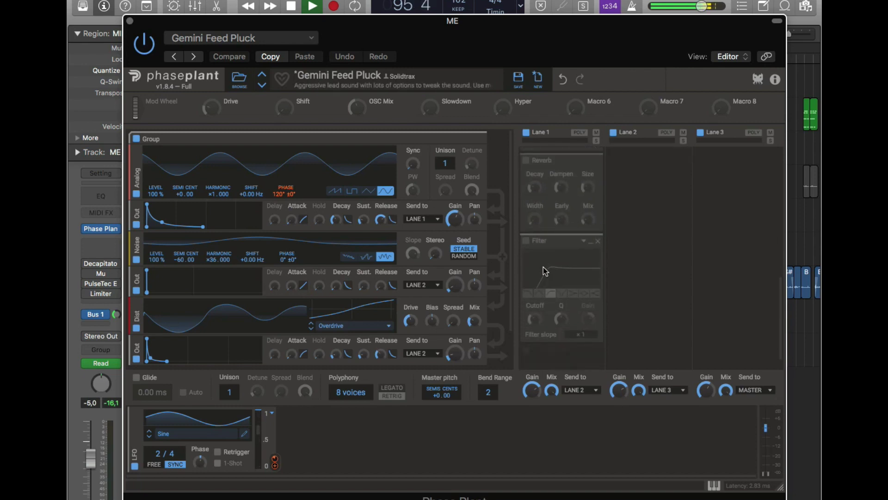
scroll(545, 270, "up", 3)
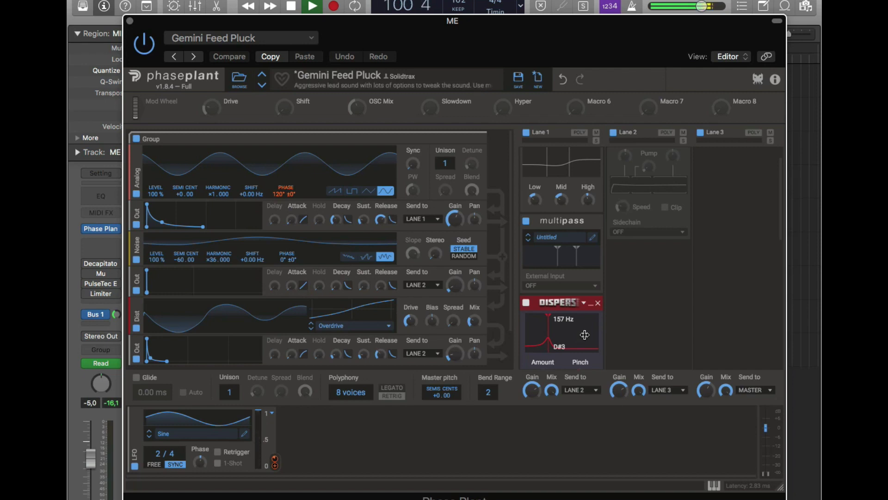
scroll(584, 334, "down", 3)
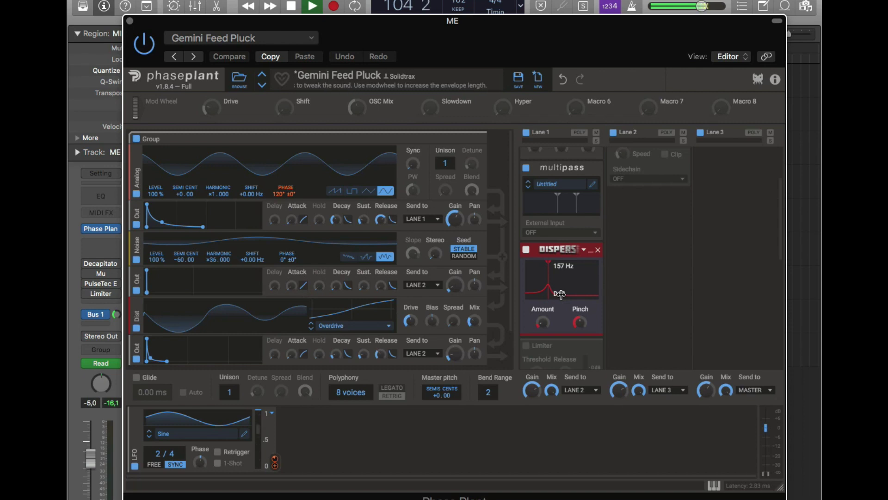
left_click(527, 251)
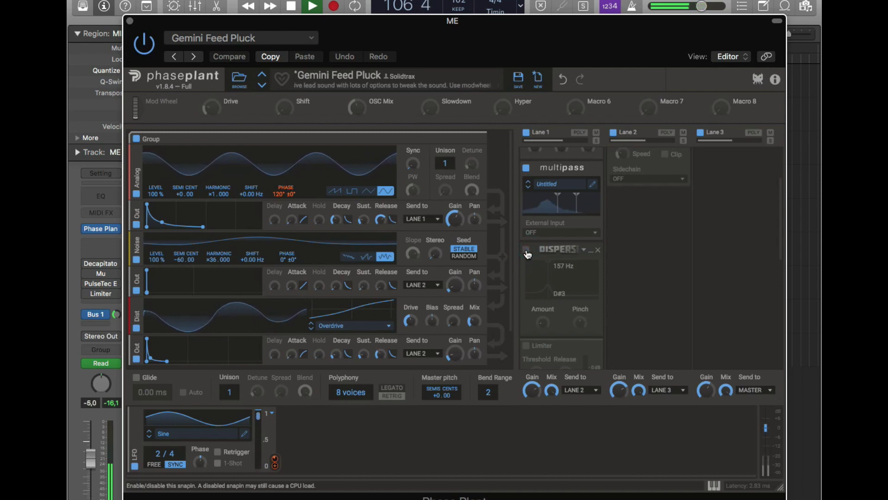
left_click(526, 252)
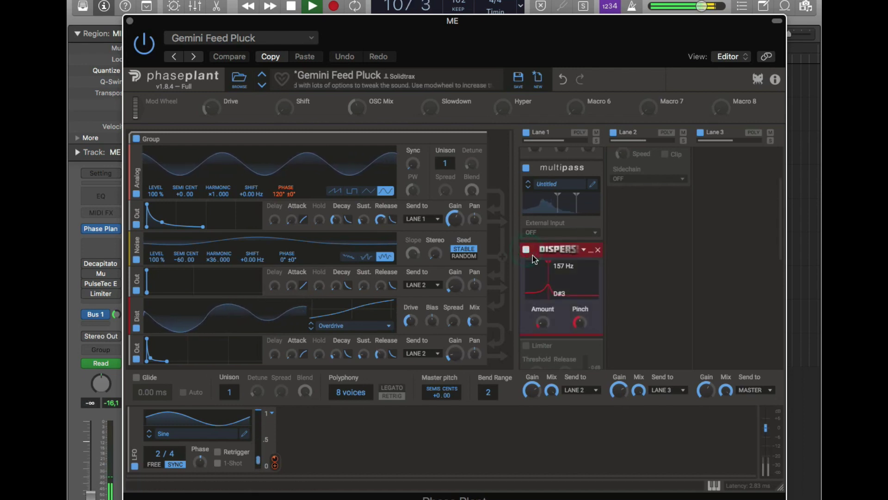
- Enable the Limiter, Reverb and Filter on Lane 1 and the Transient Shaper on Lane 2
scroll(532, 259, "down", 3)
left_click(526, 293)
scroll(528, 294, "down", 4)
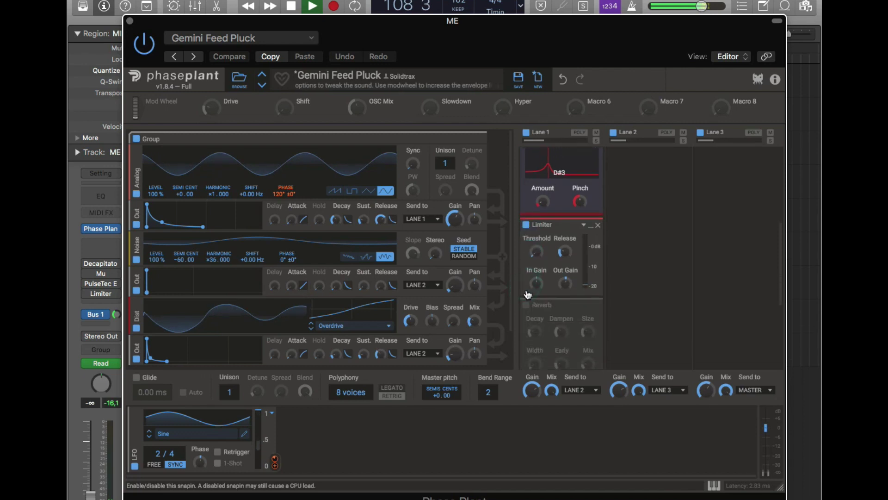
left_click(525, 293)
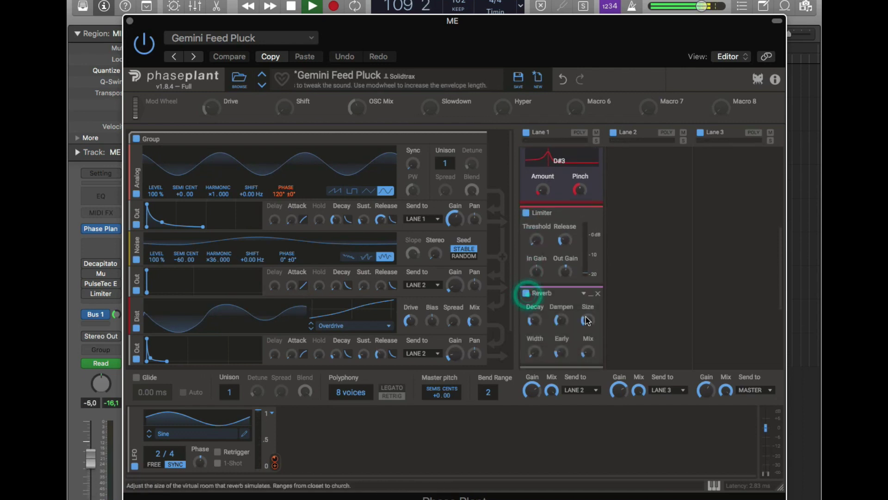
scroll(532, 299, "down", 3)
left_click(526, 321)
scroll(565, 343, "down", 3)
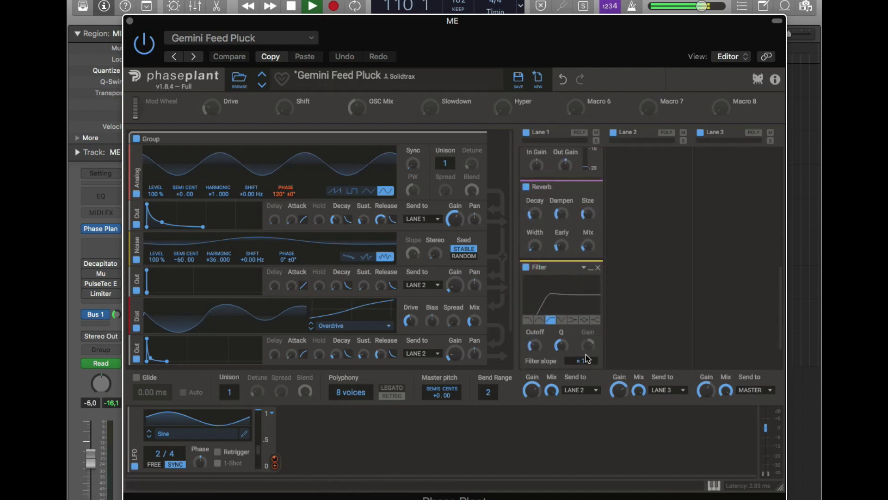
scroll(611, 280, "up", 10)
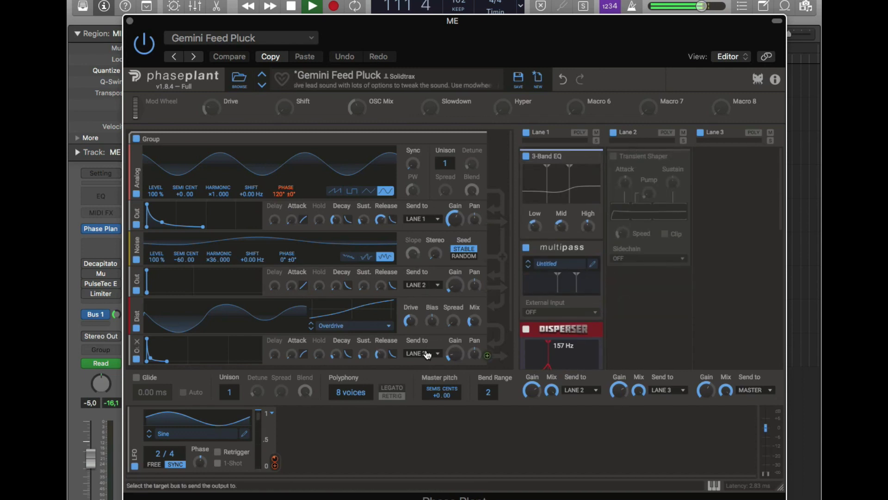
left_click(613, 156)
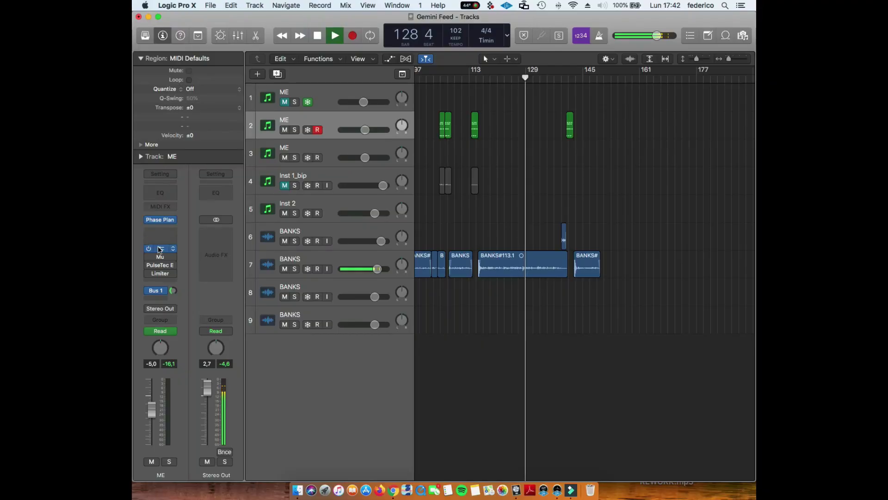
- Open the Decapitator and Mu plug-ins on the ME track to examine their settings, and close Mu
left_click(159, 250)
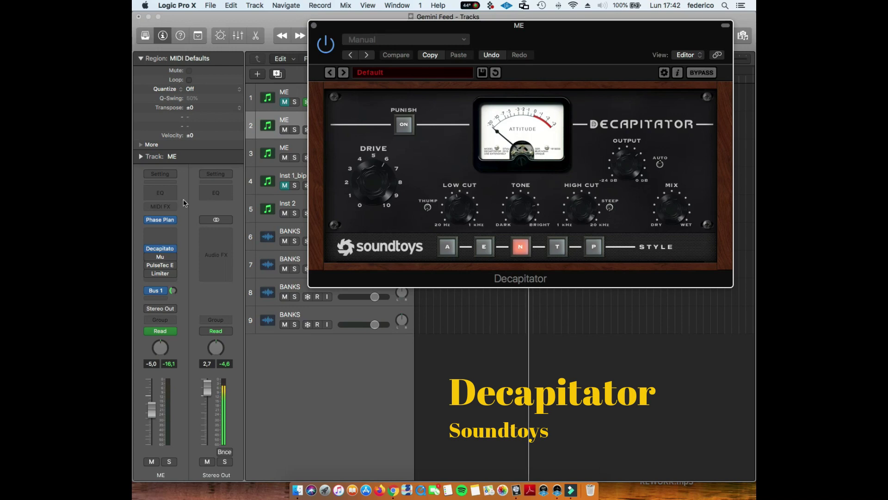
left_click(149, 258)
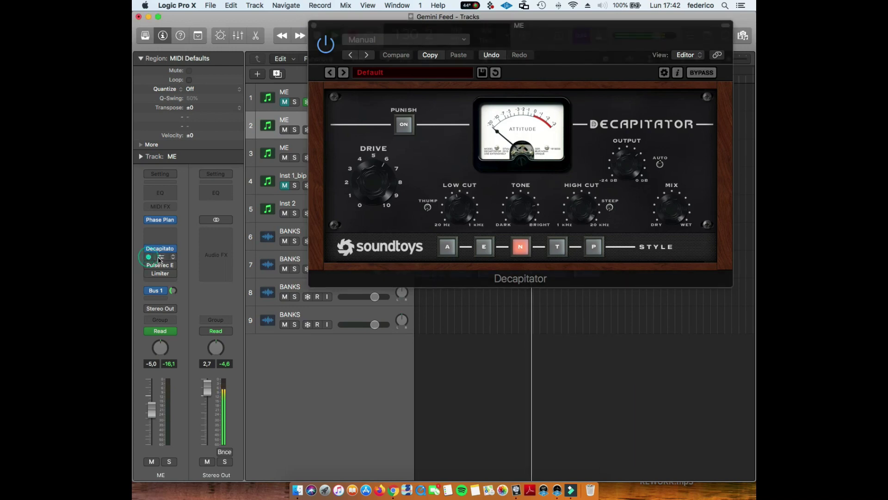
left_click(158, 258)
left_click(159, 258)
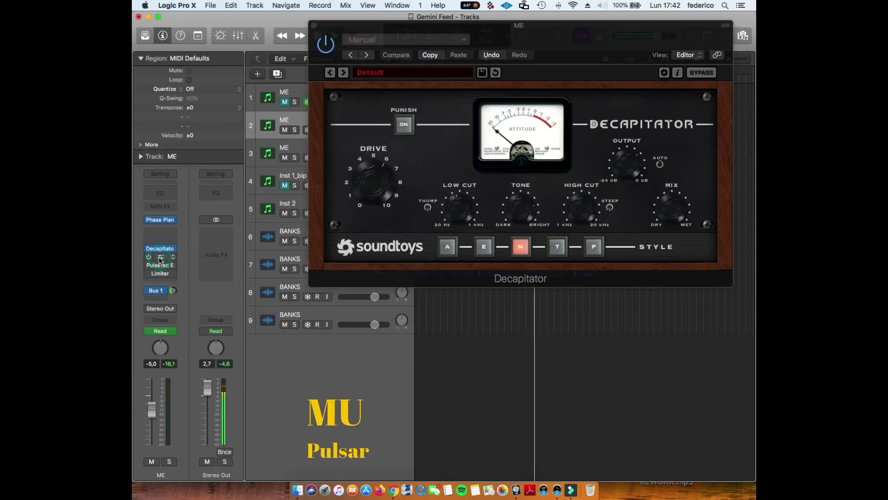
left_click(159, 259)
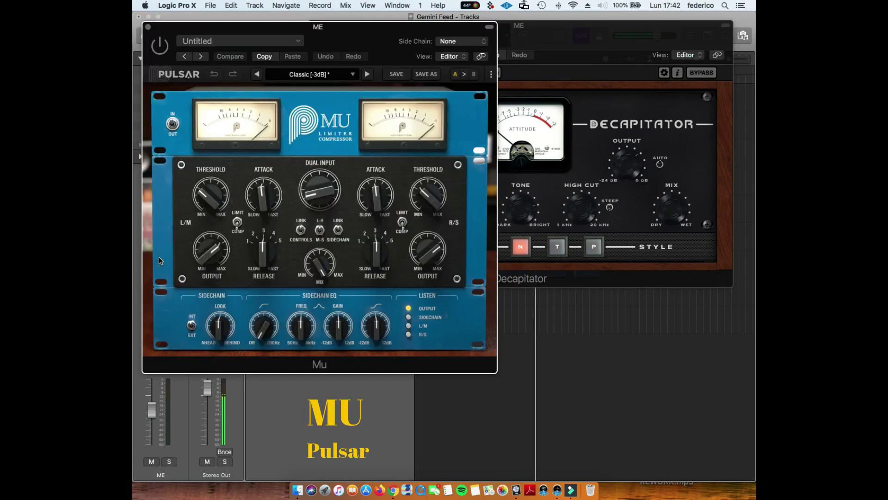
left_click(147, 27)
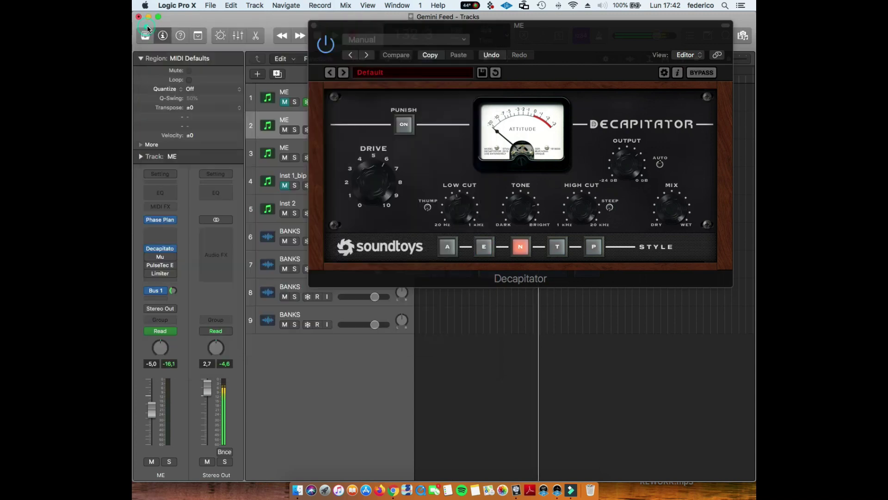
- Examine the PulseTec EQs settings on the ME track, and switch on the Limiter insert, closing both plug-in windows
left_click(159, 265)
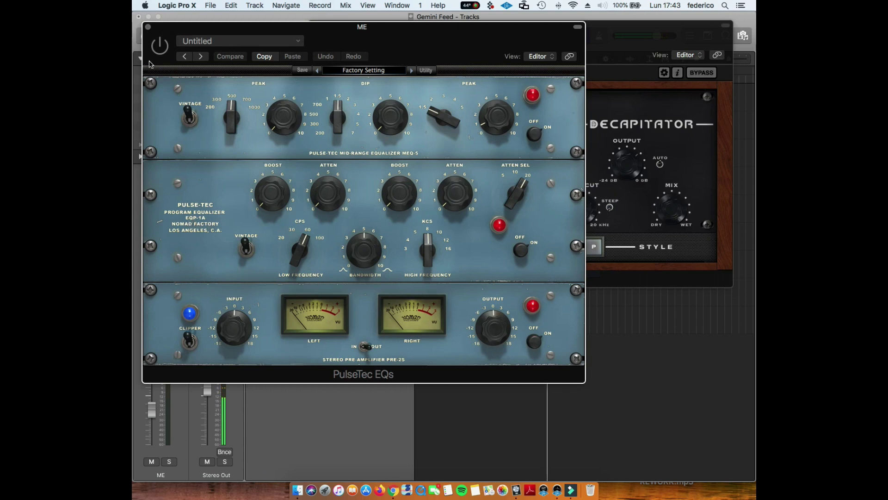
left_click(148, 27)
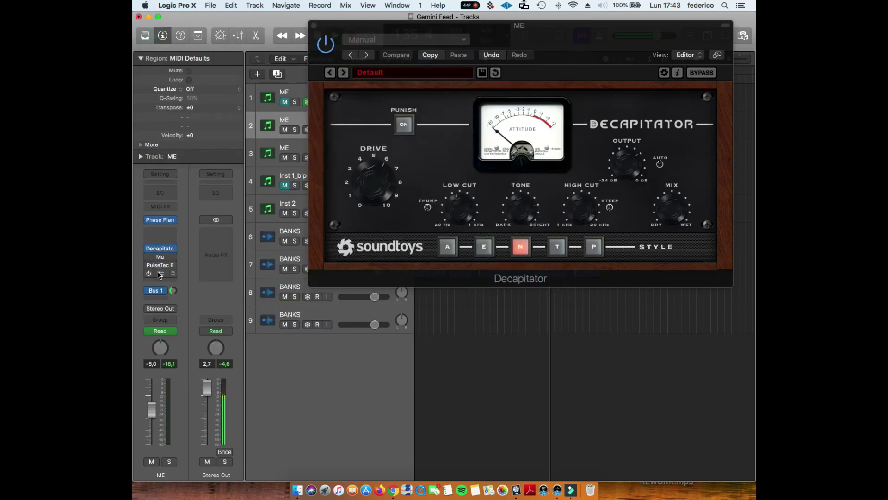
left_click(159, 273)
left_click(160, 46)
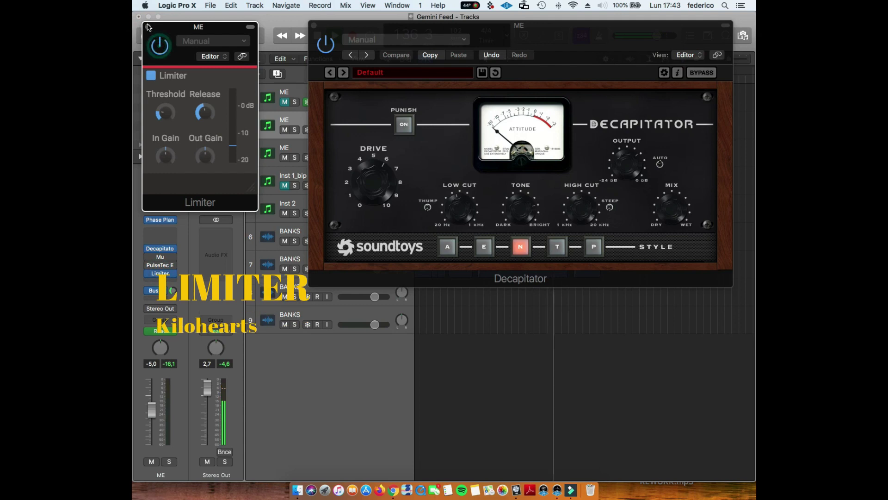
left_click(148, 27)
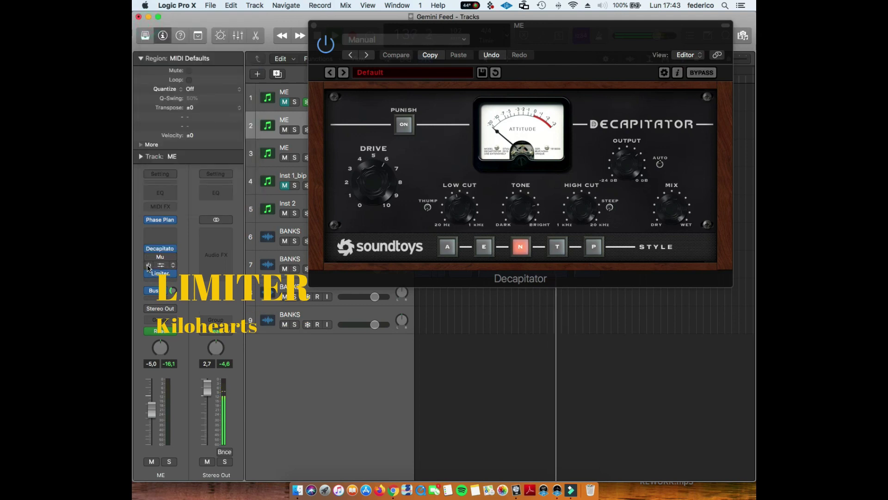
- Switch on the bypassed Mu and PulseTec EQs inserts on the ME track, and close the Decapitator window
left_click(148, 261)
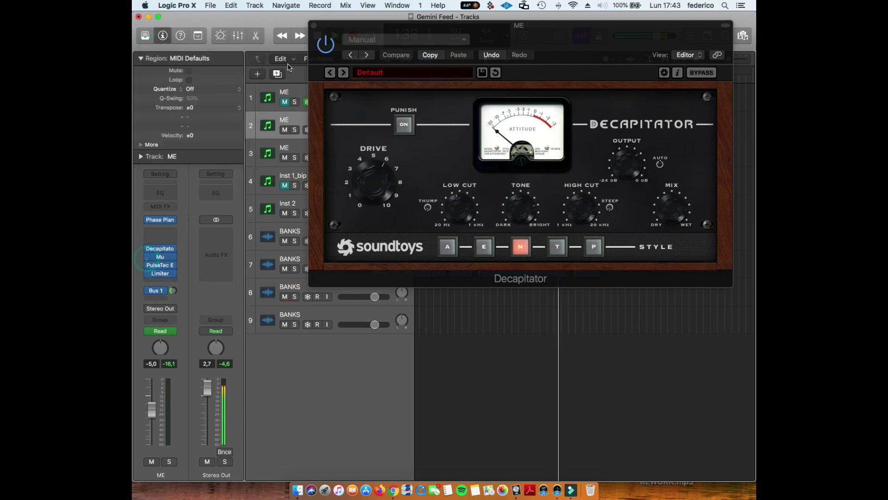
left_click(314, 26)
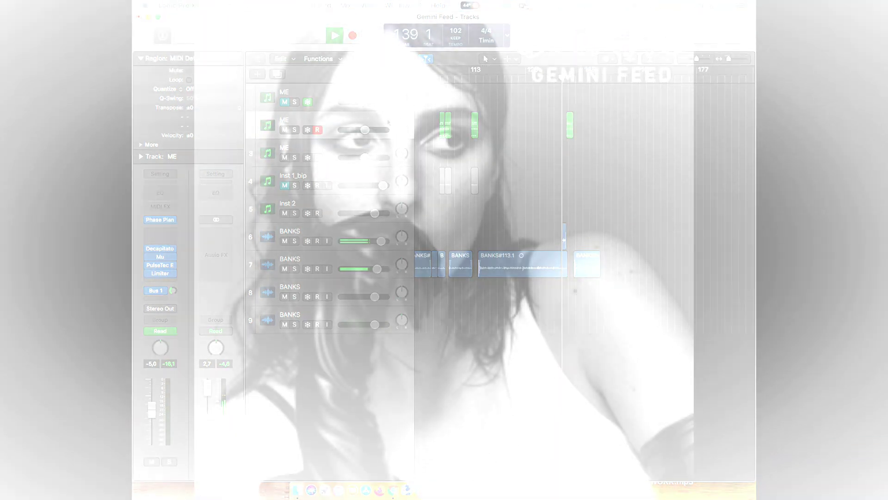